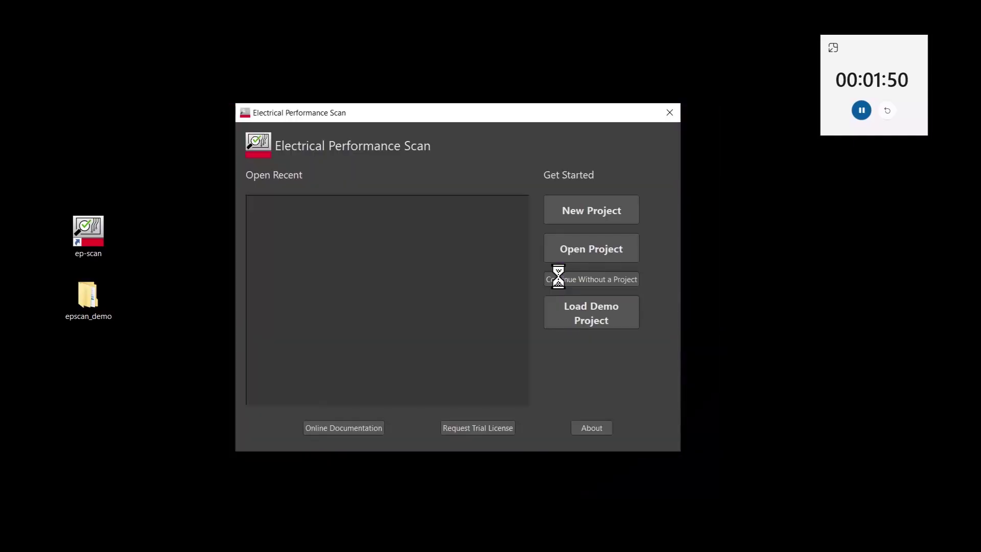
Start a new project importing minipc_ex1.zip from Desktop > epscan_demo, named minipc_ex1
left_click(613, 220)
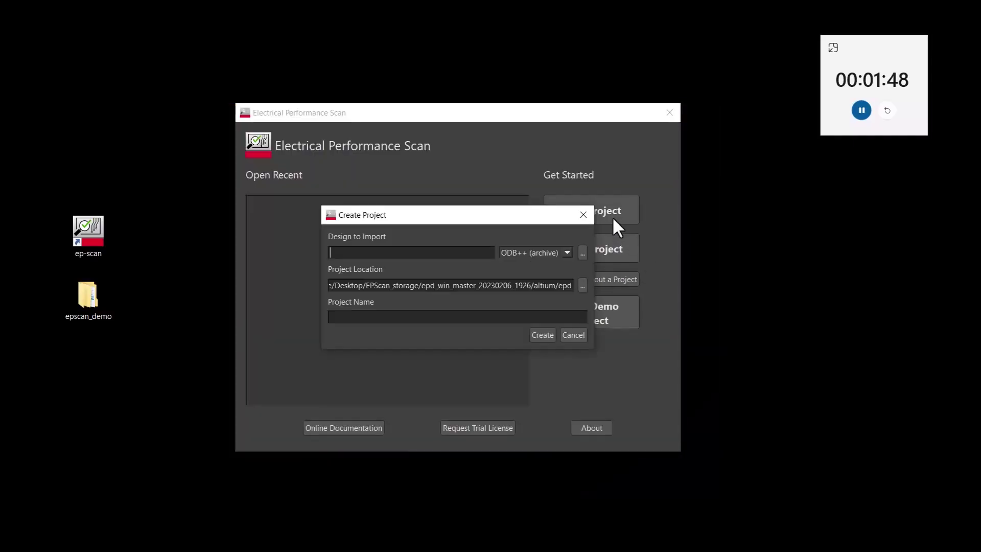
left_click(583, 252)
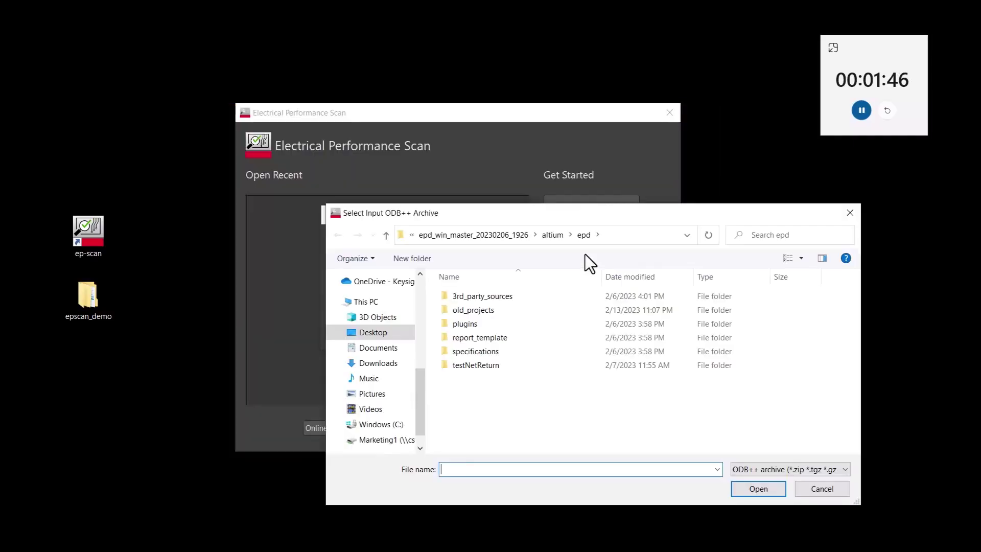
left_click(390, 332)
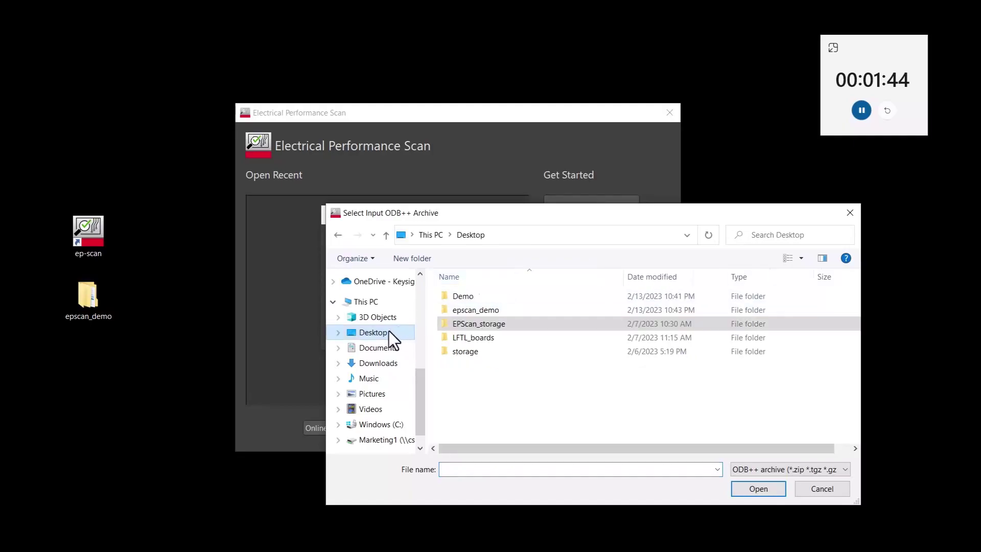
double_click(464, 311)
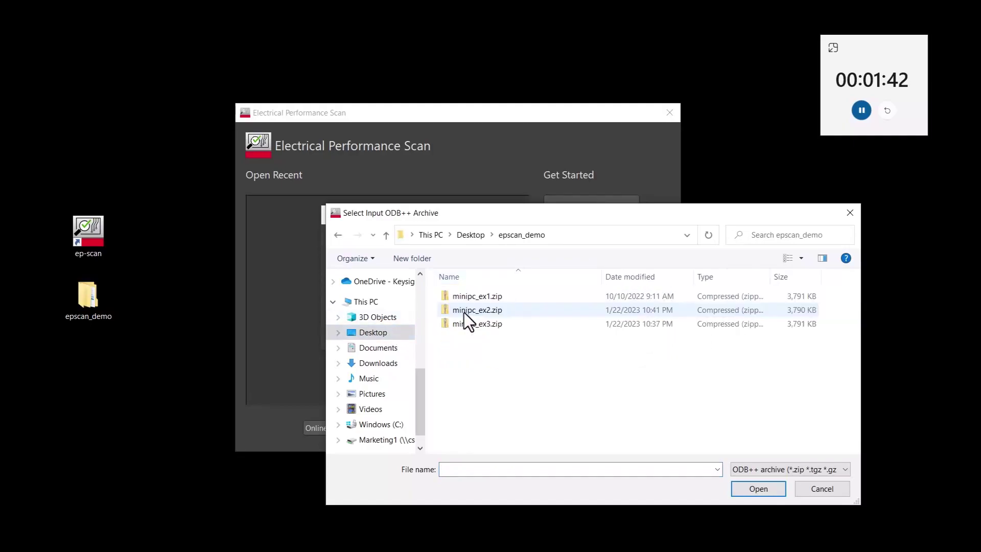
left_click(470, 300)
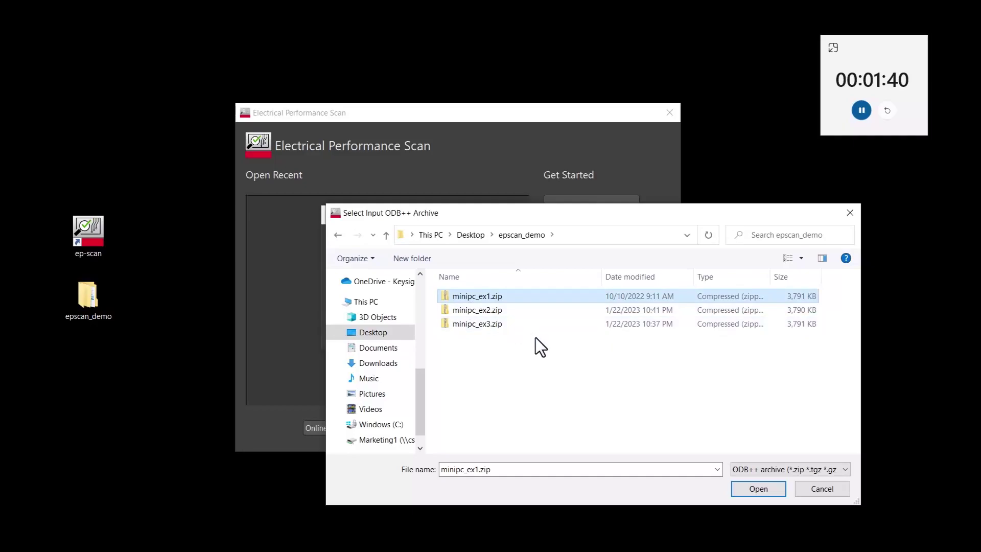
left_click(745, 485)
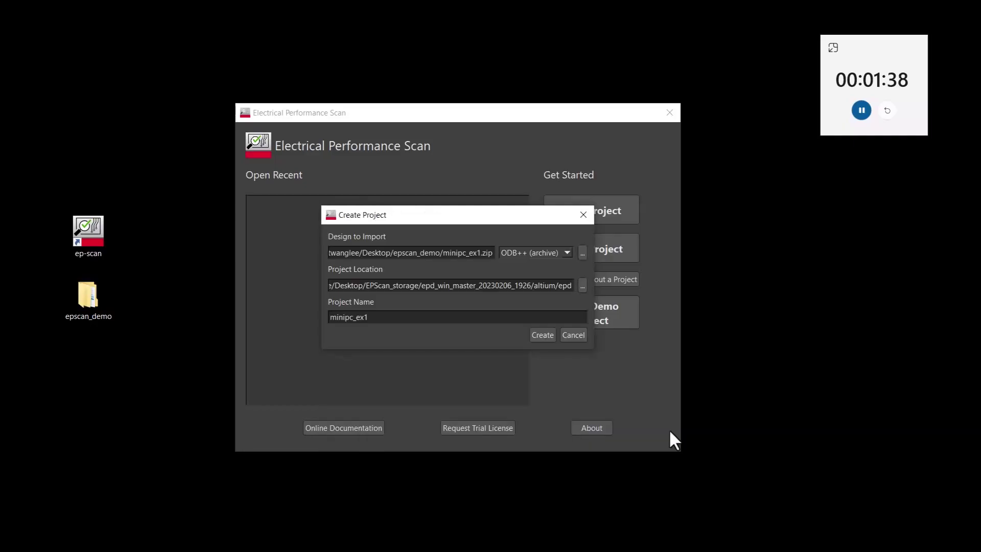
Create the minipc_ex1 project and save its substrate stackup without changes
left_click(543, 335)
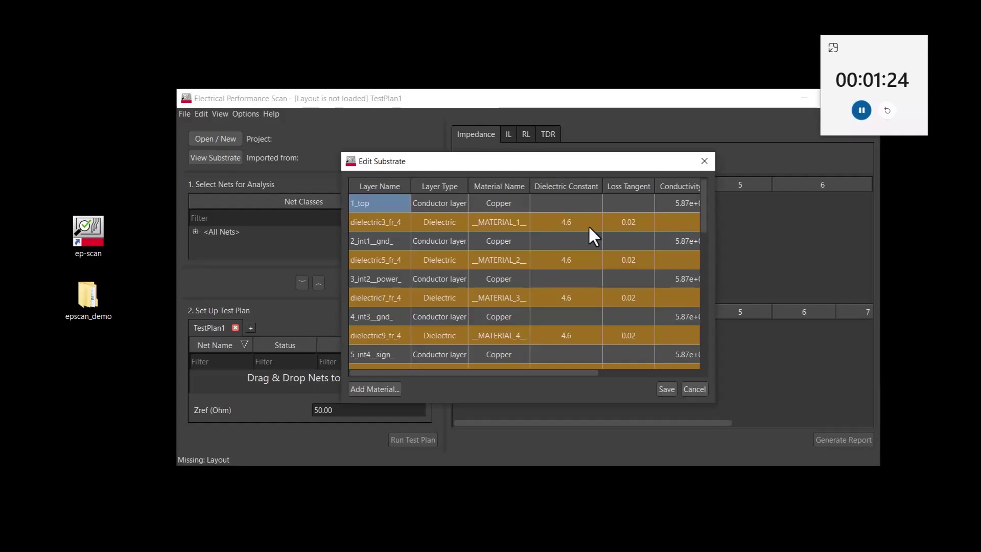
left_click(661, 387)
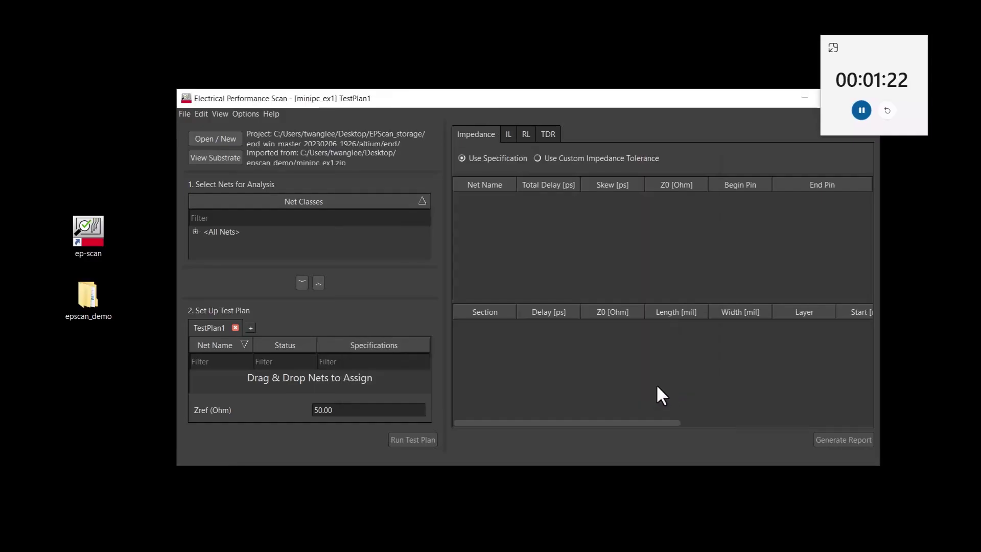
Reposition and enlarge the window, then filter the net list by 'PCIE_tx'
left_click_drag(502, 100, 454, 66)
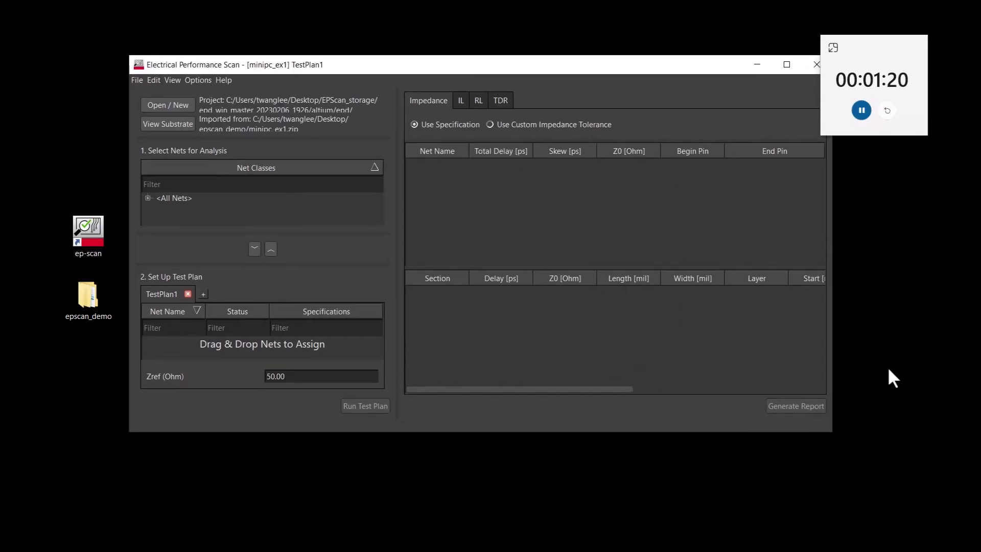
left_click_drag(833, 432, 904, 526)
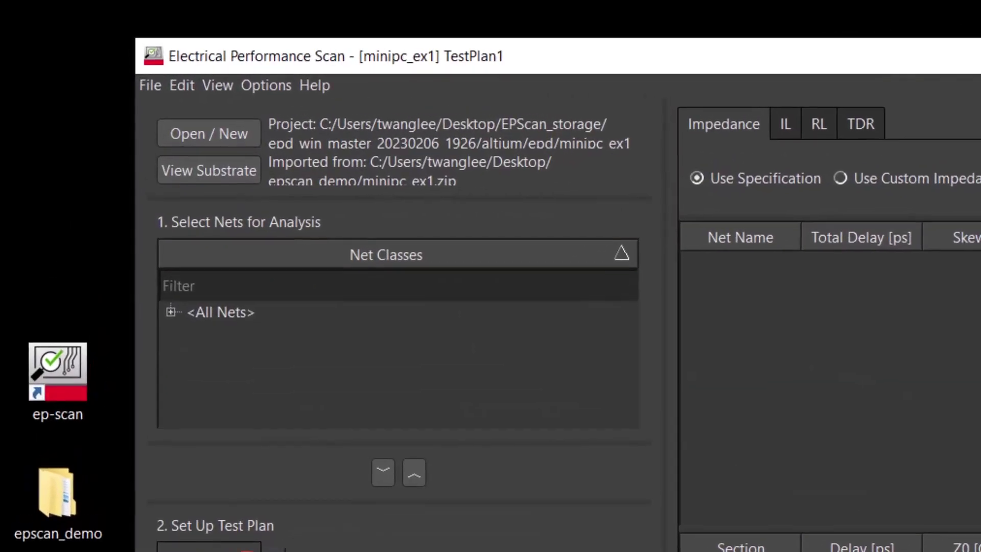
left_click(229, 286)
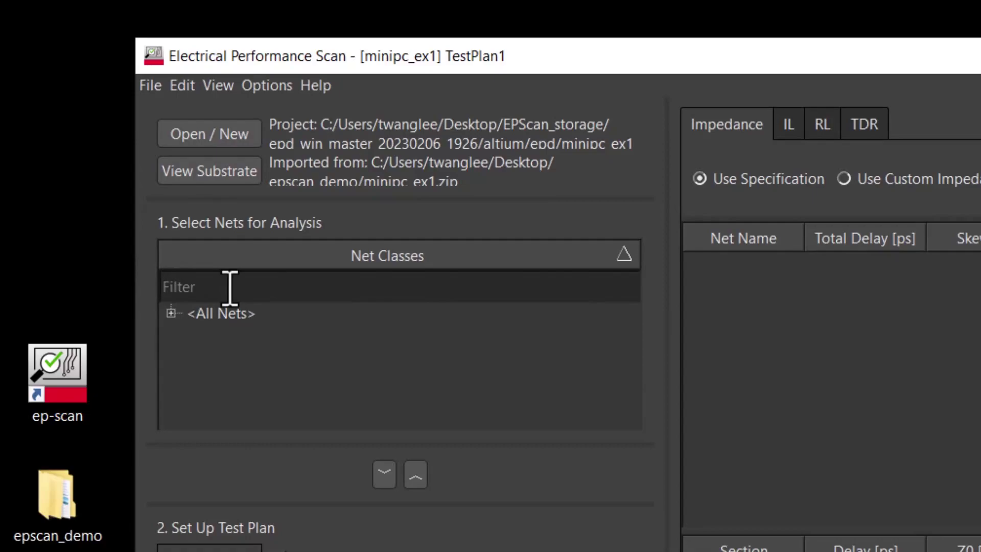
type("PCIE_")
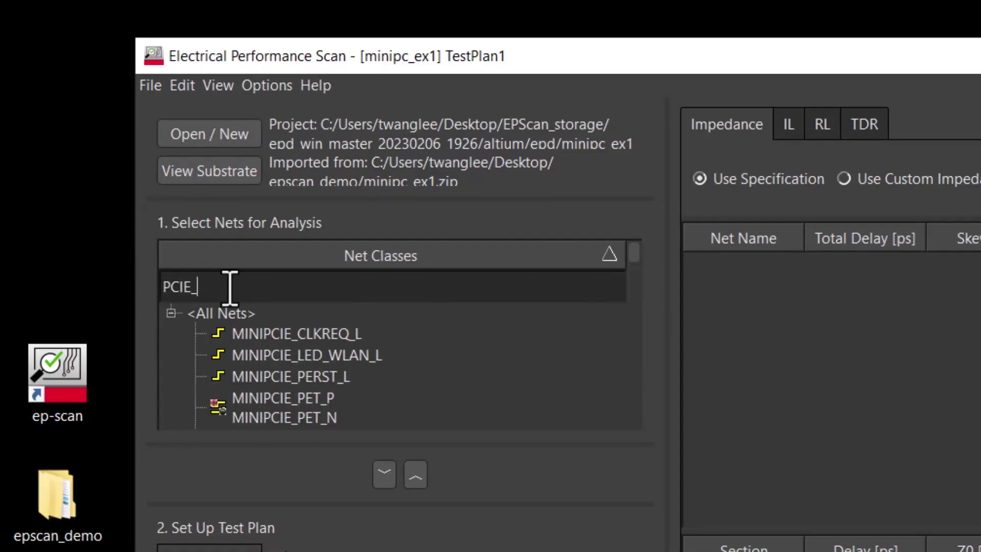
type("tx")
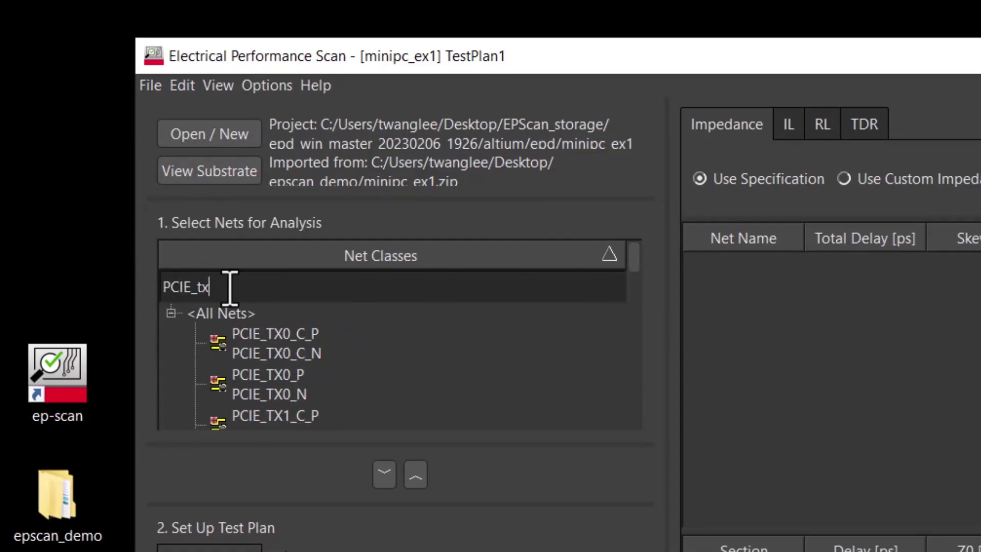
Select the PCIE_TX0 through PCIE_TX3 P/N pairs in the filtered list
left_click(301, 385)
scroll(302, 388, "down", 3)
left_click(306, 360)
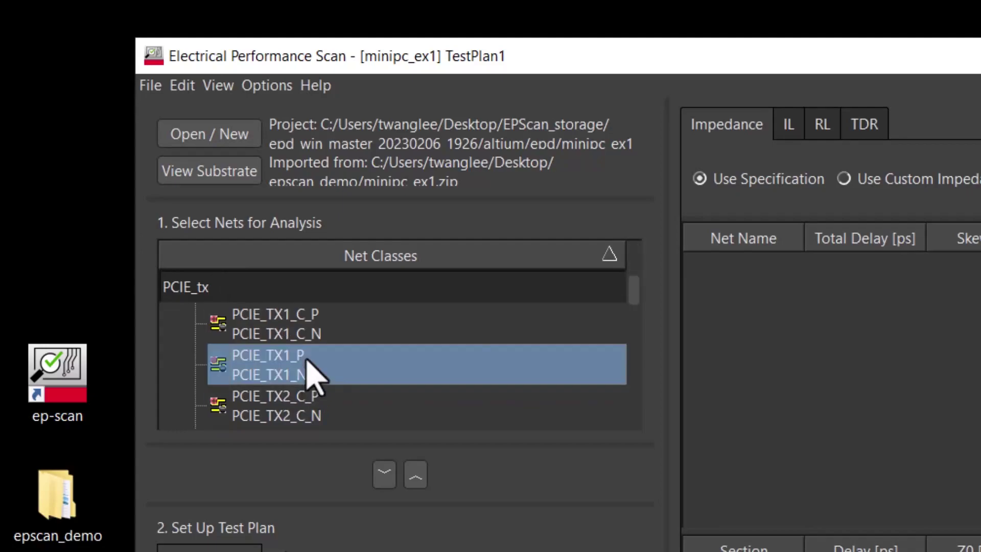
scroll(307, 361, "down", 3)
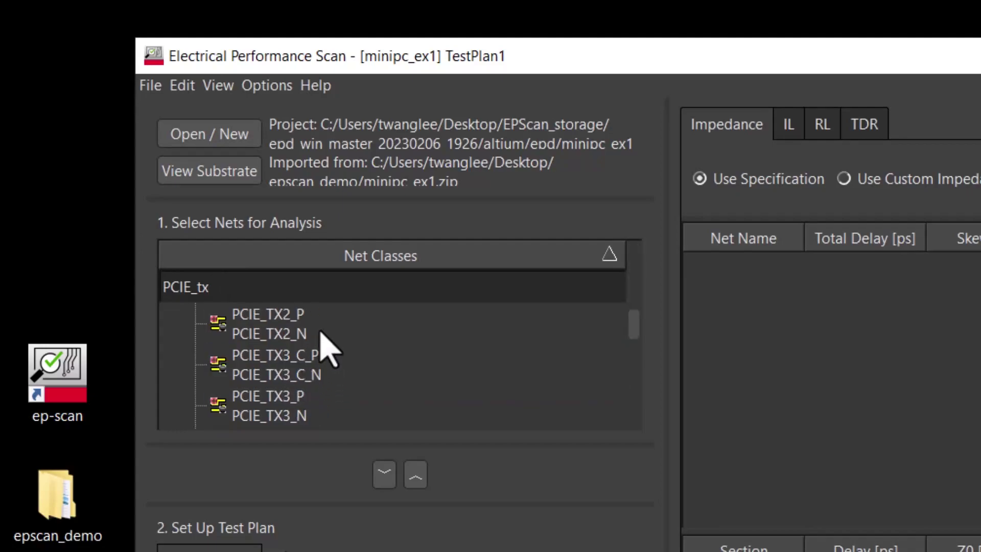
left_click(320, 334)
scroll(322, 337, "up", 1)
scroll(324, 346, "down", 1)
left_click(321, 404)
Add PCIE_TX4 through TX7 to the selection and move all eight pairs into TestPlan1
scroll(327, 415, "down", 1)
left_click(329, 379)
scroll(330, 378, "down", 1)
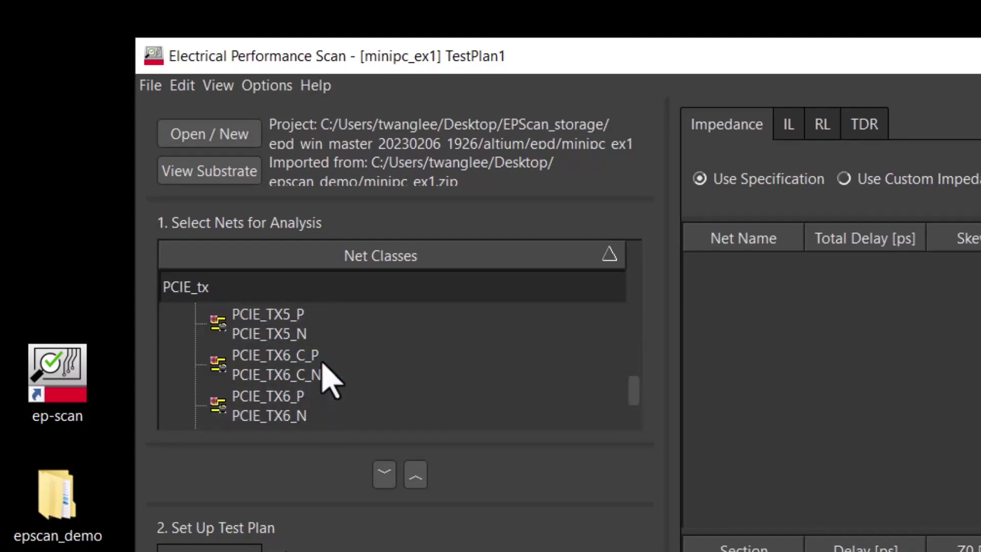
left_click(323, 333)
left_click(319, 407)
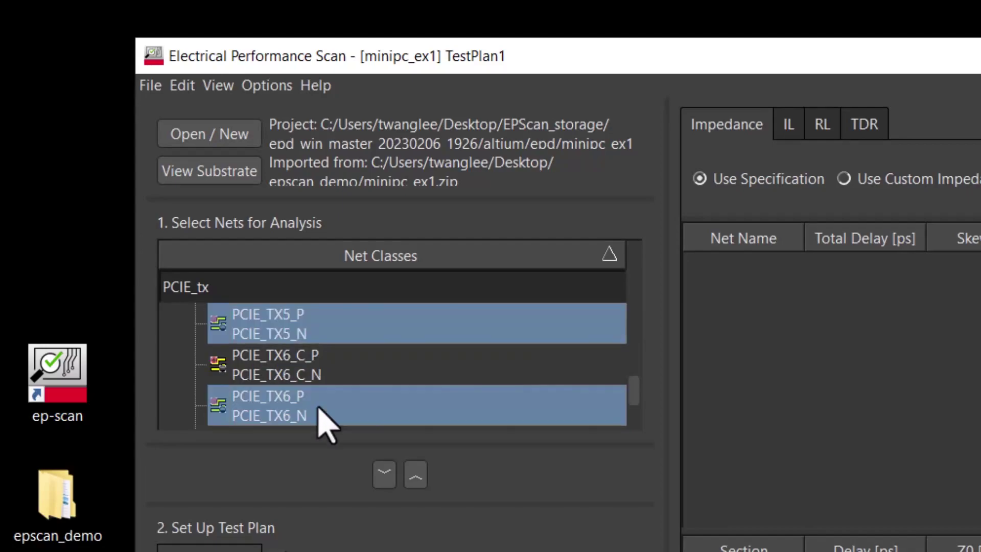
scroll(317, 404, "down", 1)
left_click(322, 417)
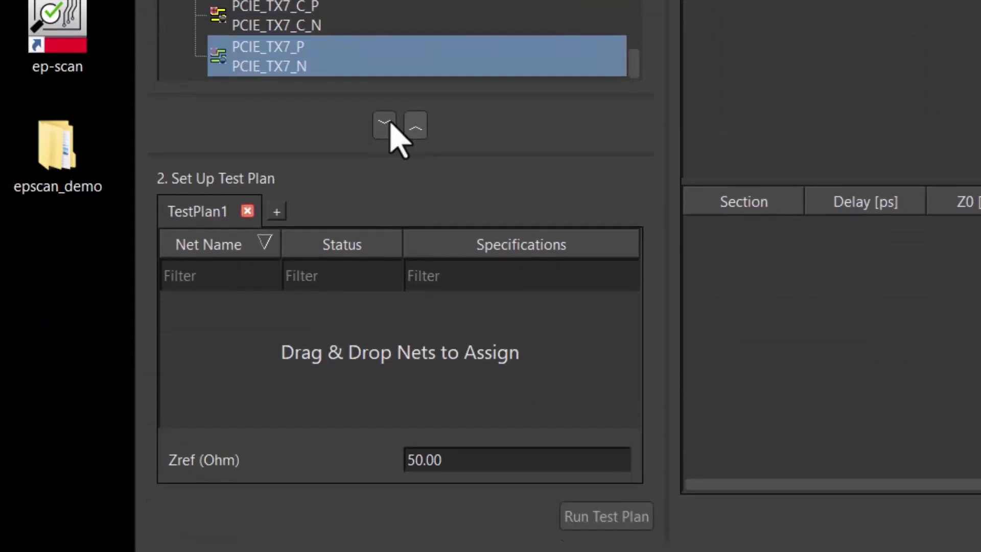
left_click(384, 474)
Assign the PCIe3_Diff_RX_demo specification to all TX pairs in TestPlan1 and run the test plan
left_click_drag(292, 240, 376, 386)
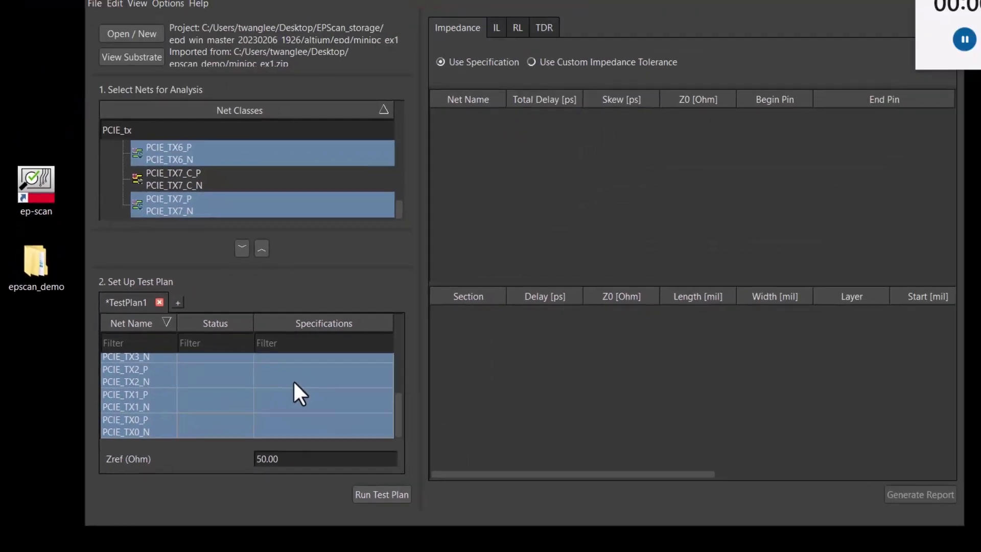
right_click(468, 285)
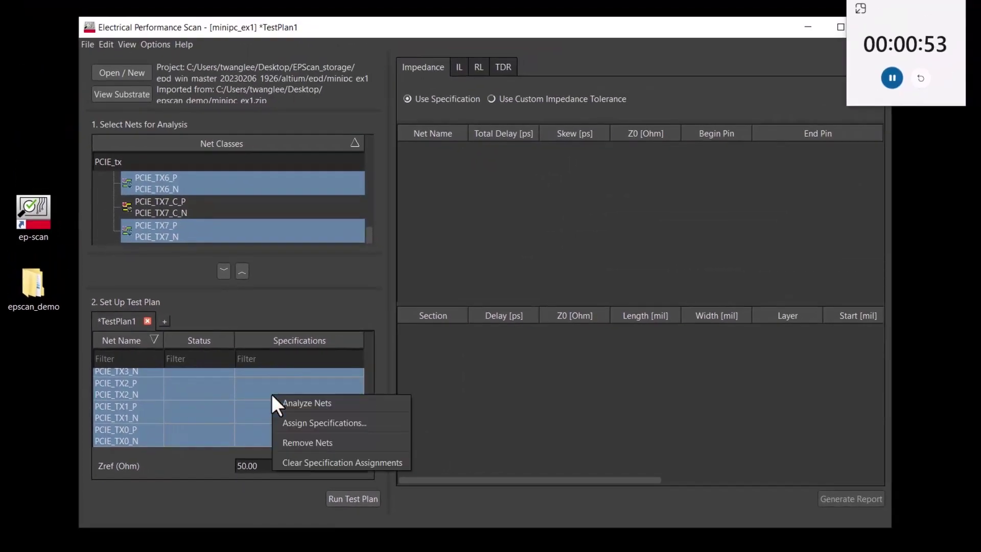
left_click(291, 422)
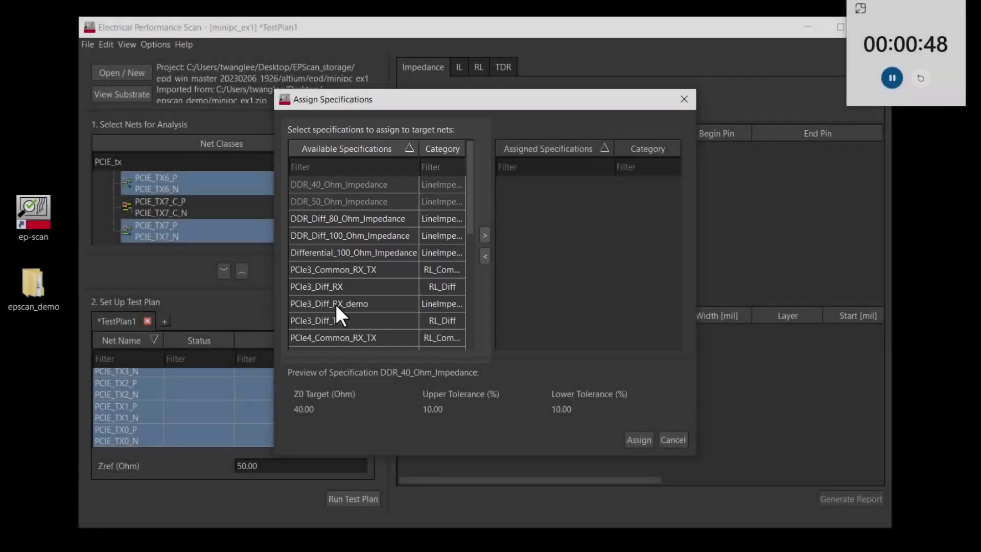
left_click(336, 304)
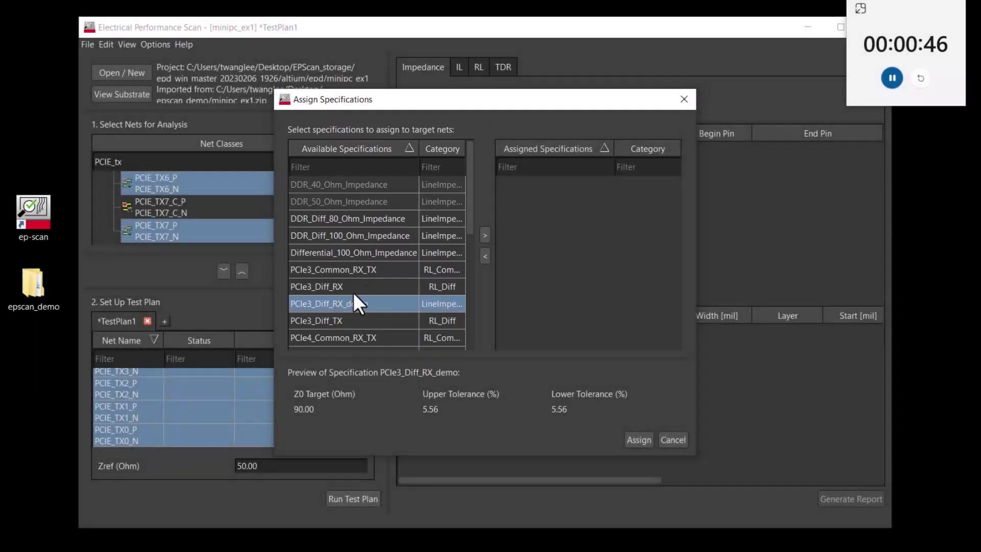
left_click(487, 235)
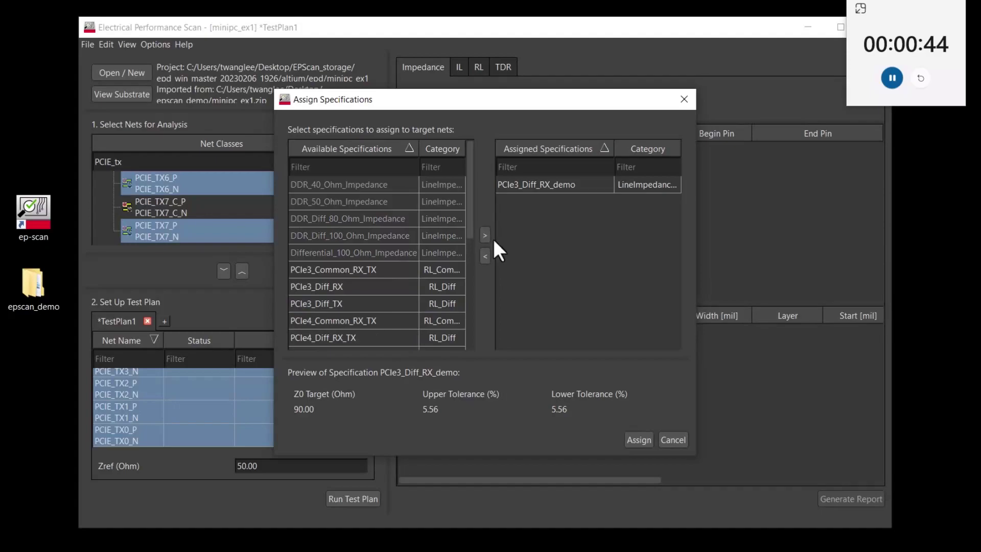
left_click(638, 440)
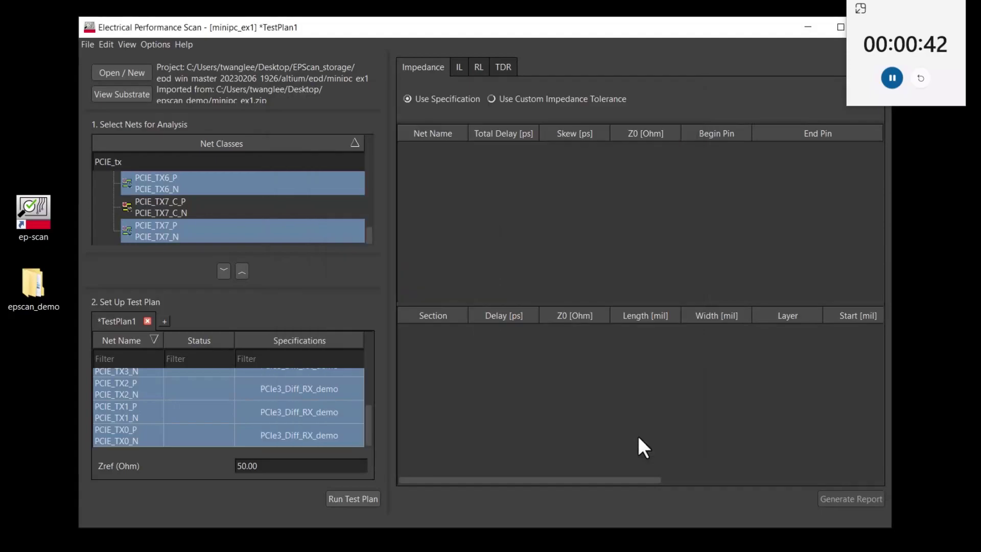
left_click(360, 498)
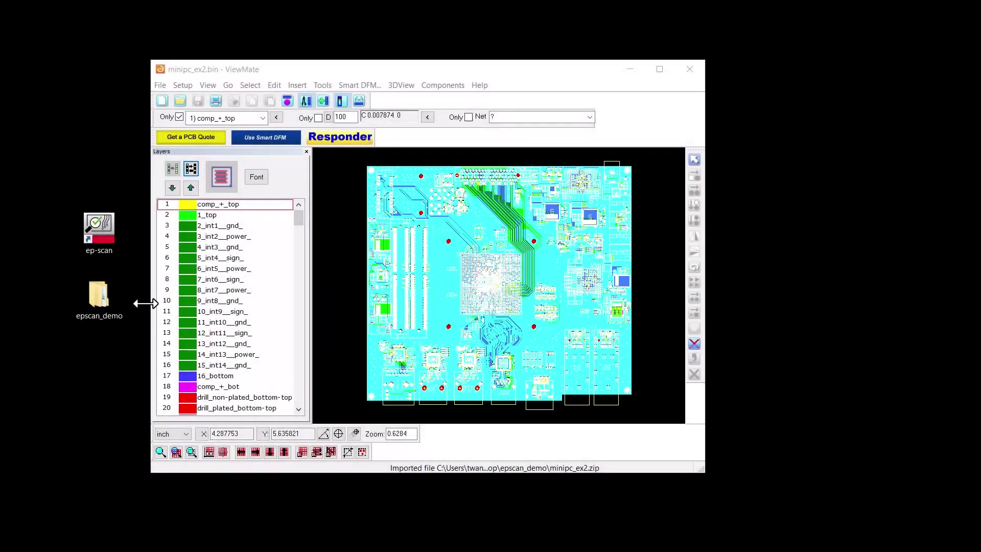
Launch EP-Scan from its desktop icon while minipc_ex2.bin stays open in ViewMate
double_click(110, 244)
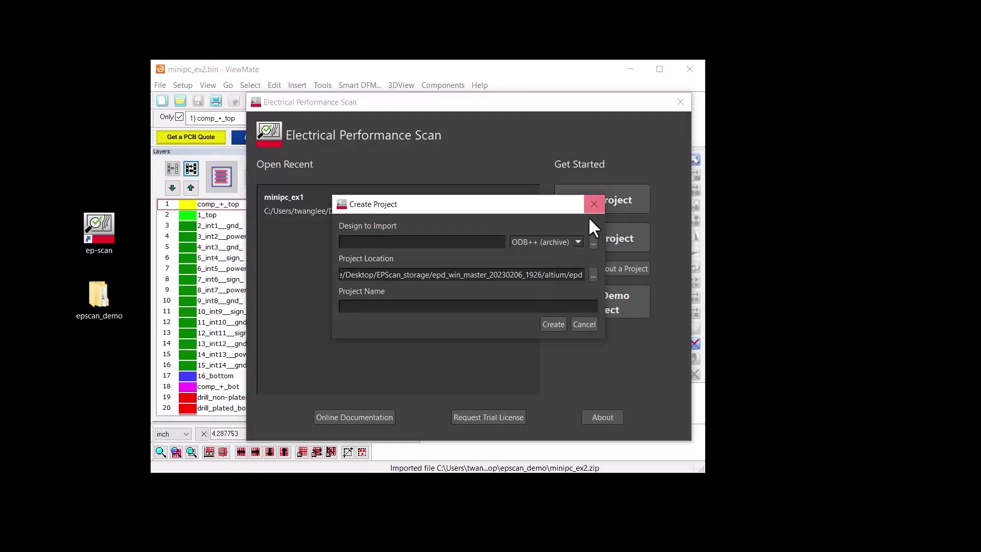
Choose the minipc_ex2.zip archive and create the minipc_ex2 project
left_click(591, 204)
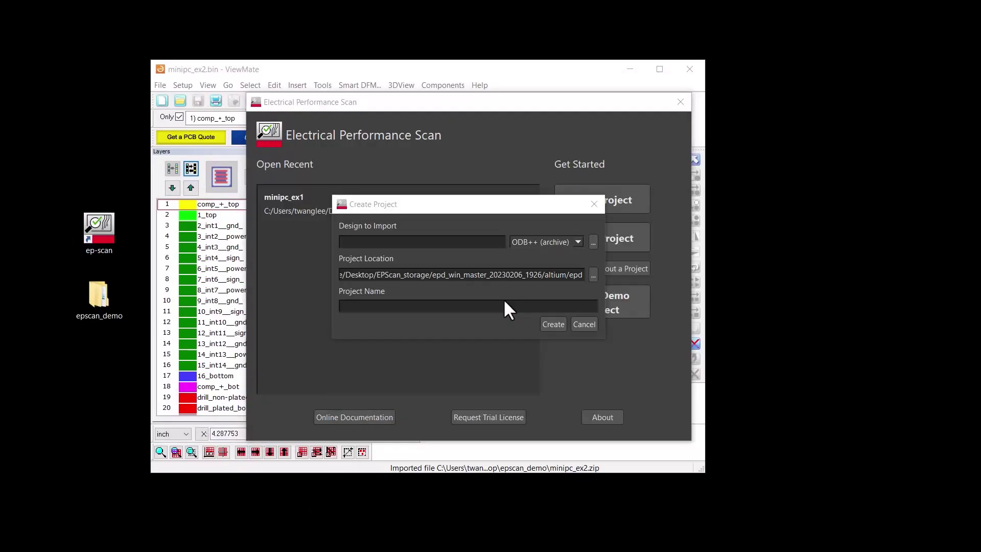
left_click(544, 323)
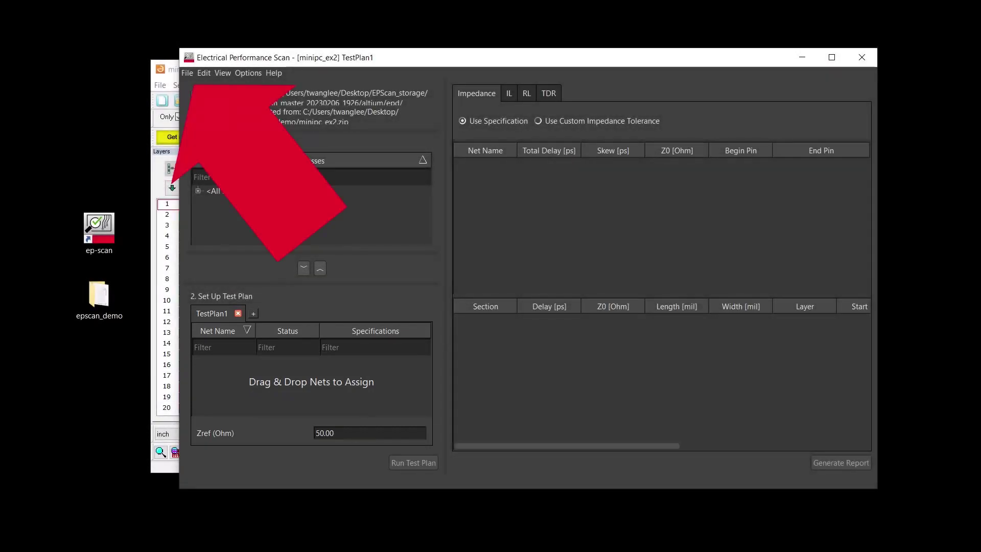
Import demoTestPlan.json from Desktop > Demo > KEF_Demo as a new test plan
left_click(187, 73)
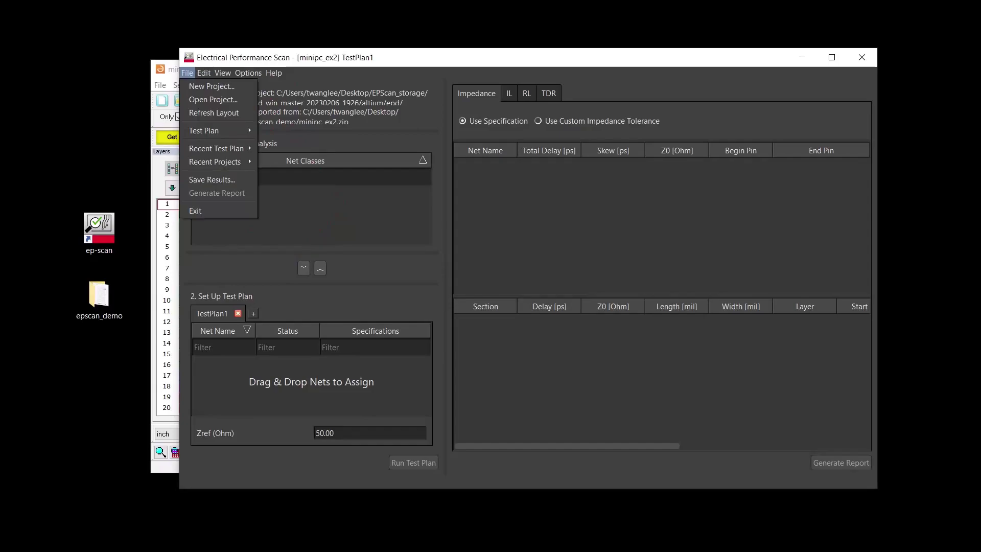
mouse_move(220, 131)
left_click(279, 187)
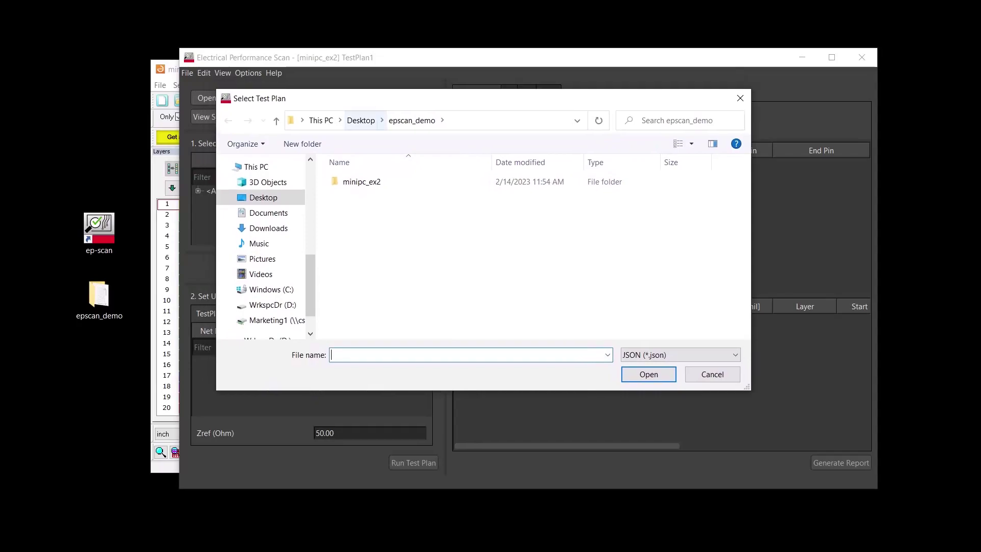
left_click(361, 120)
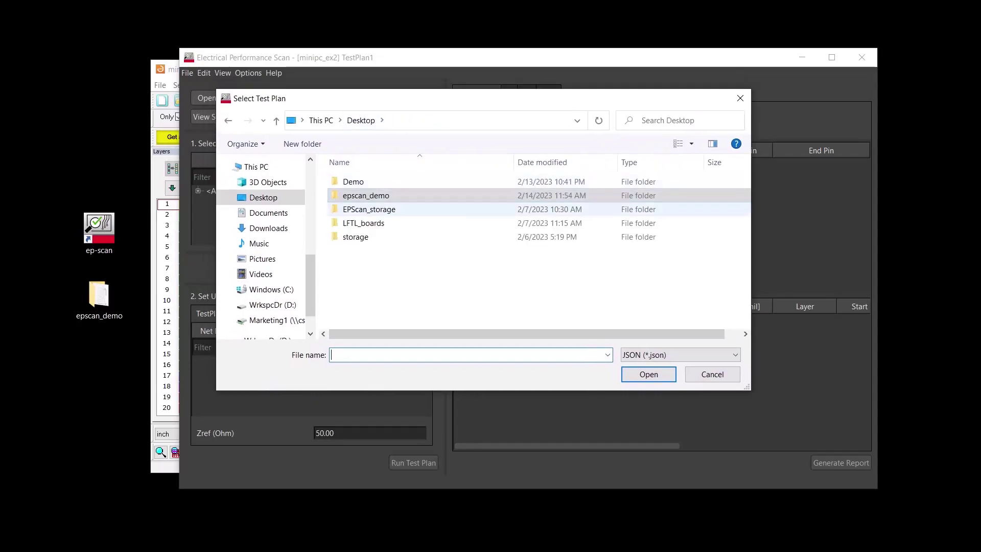
double_click(353, 182)
double_click(358, 195)
left_click(374, 209)
left_click(649, 374)
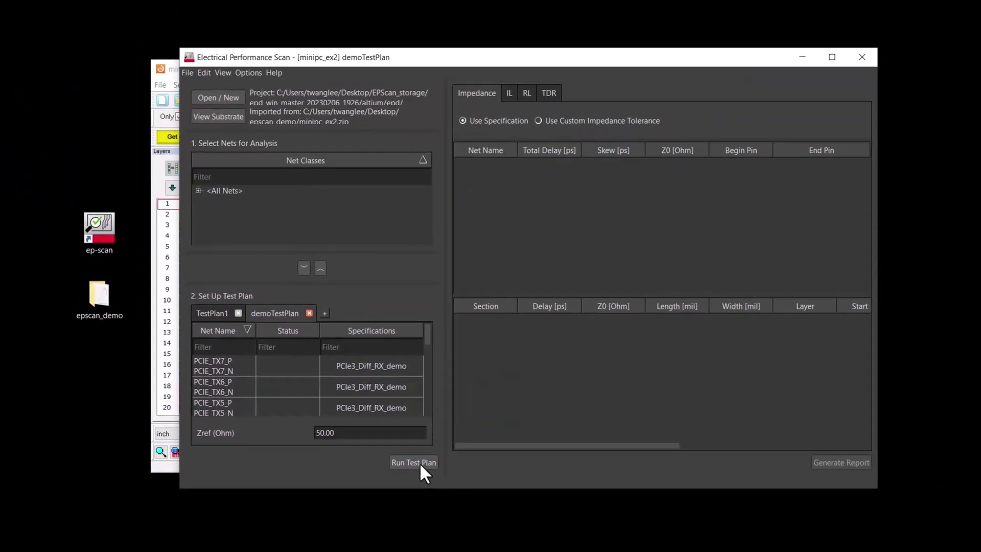
Run demoTestPlan and show the RL plot for only the failed PCIE_TX0 pair
left_click(413, 463)
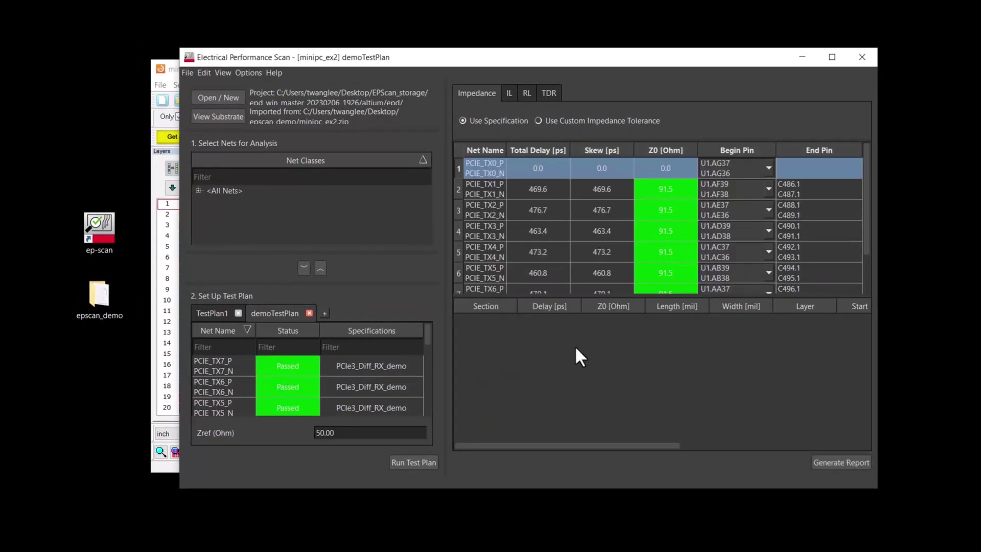
left_click(527, 93)
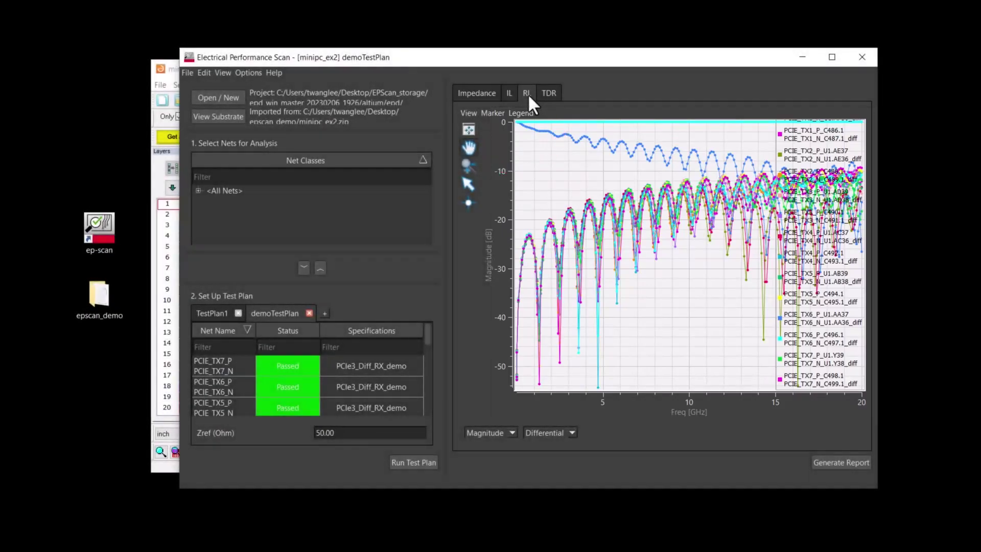
scroll(361, 377, "down", 2)
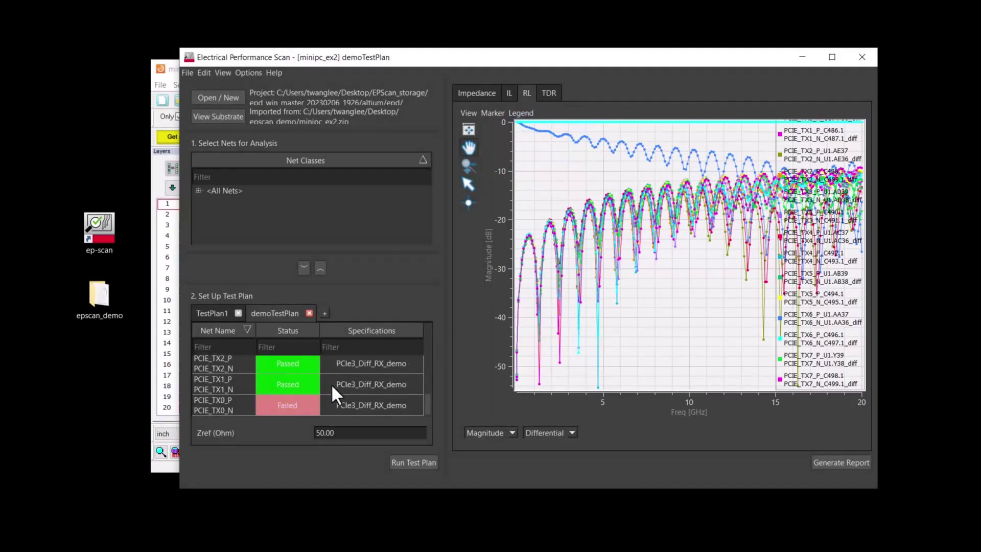
left_click(305, 403)
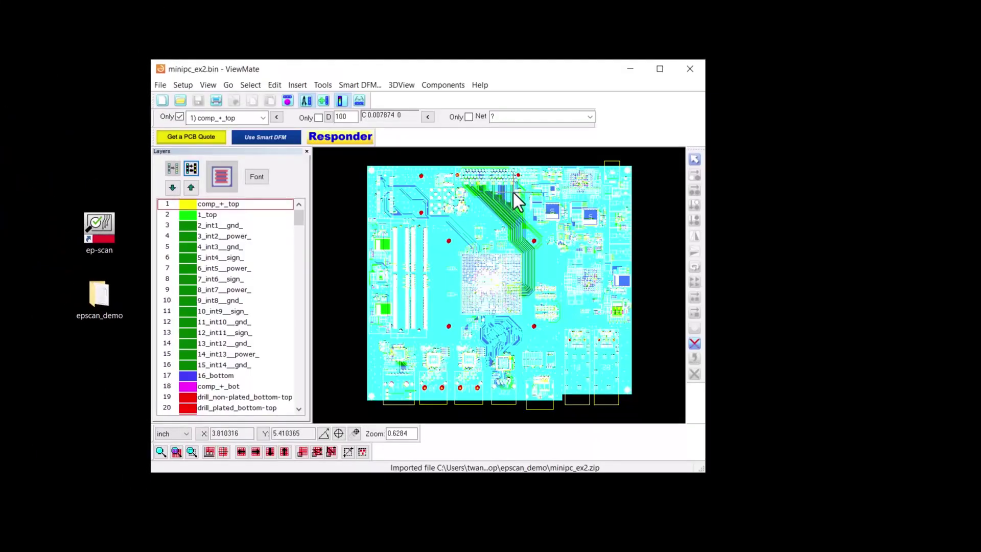
Zoom in on the TX0 capacitor pads and make 1_top the only visible layer
scroll(514, 192, "up", 10)
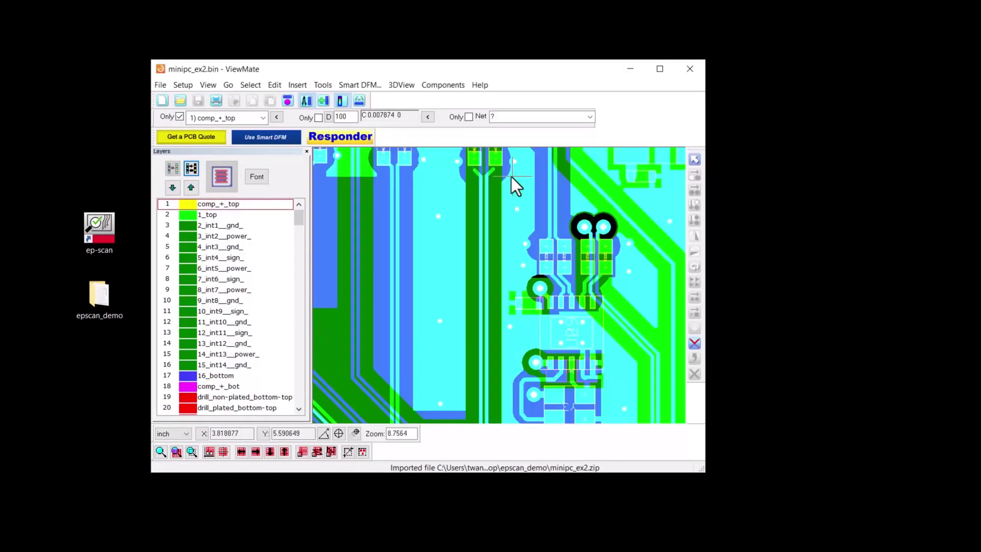
scroll(513, 179, "up", 6)
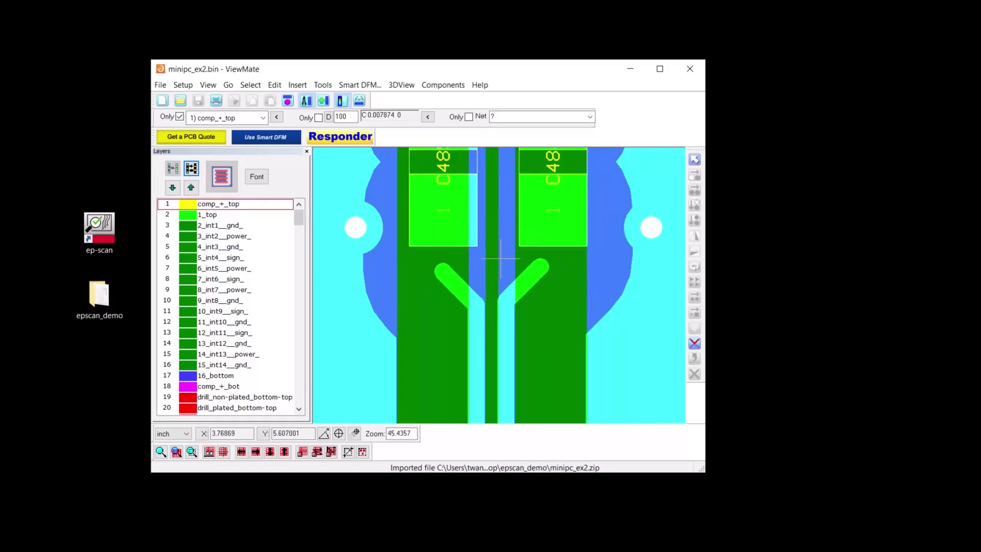
key("Down")
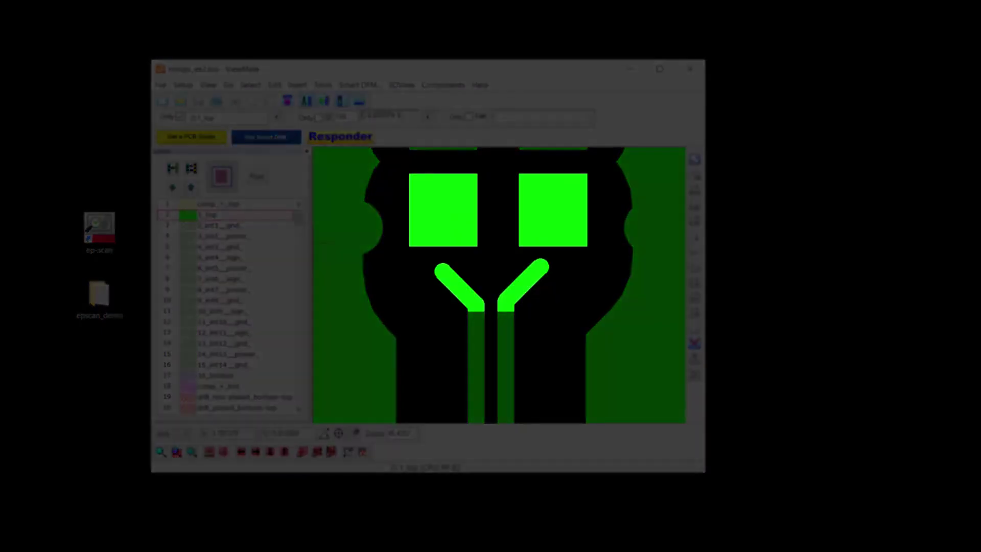